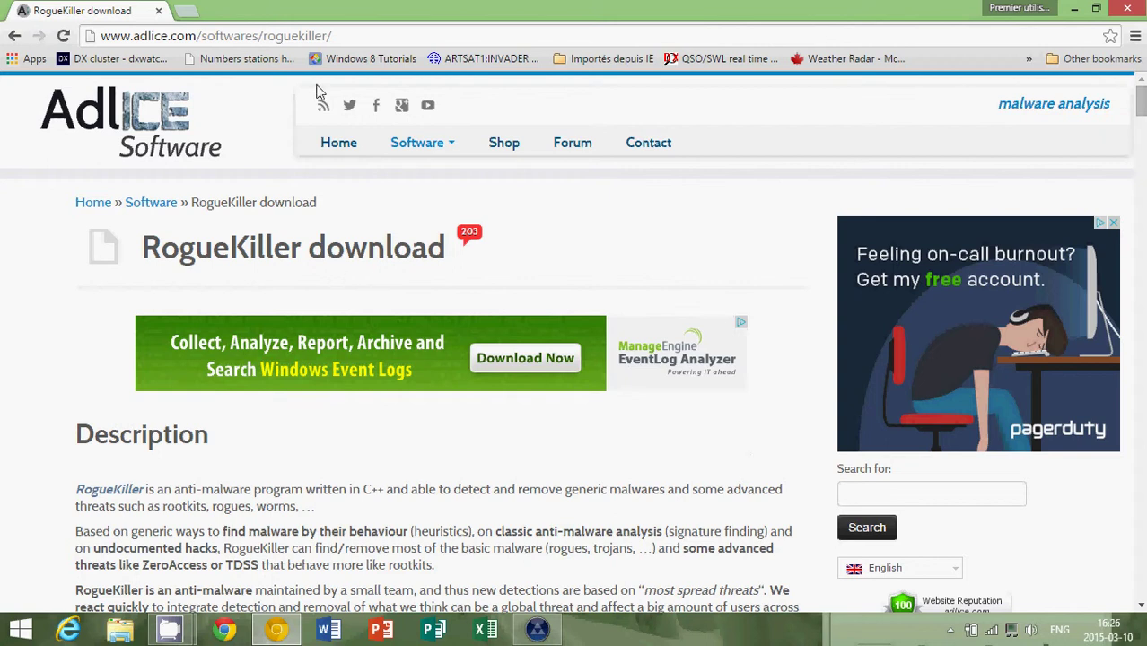
Select the address of the adlice.com RogueKiller download page in Chrome.
left_click(366, 35)
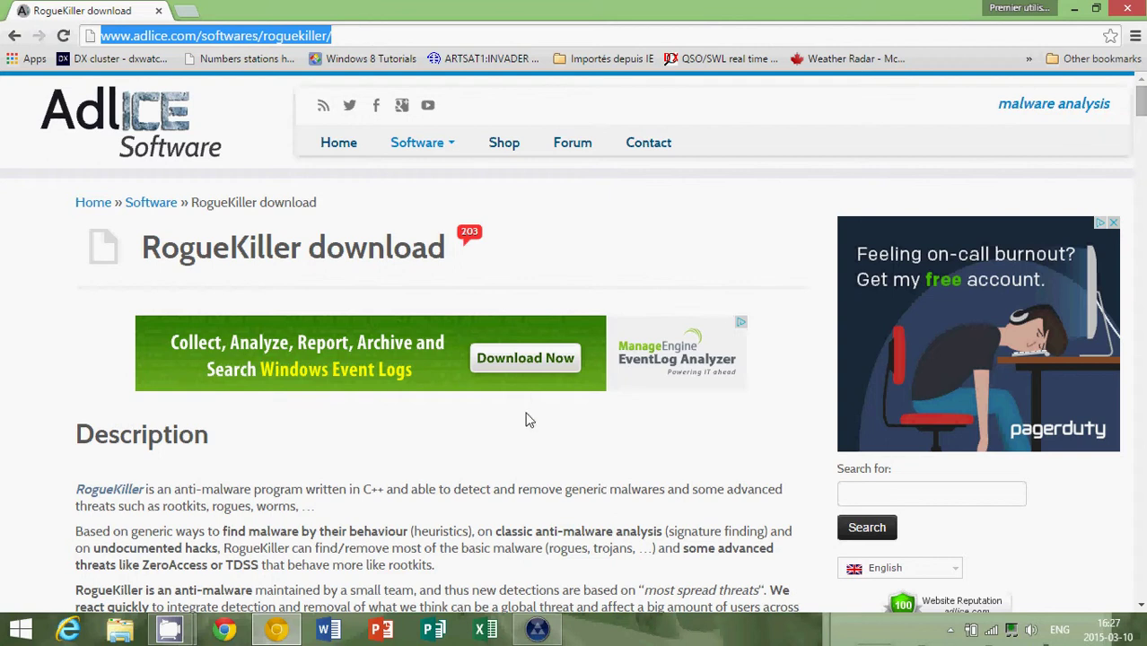
left_click(538, 631)
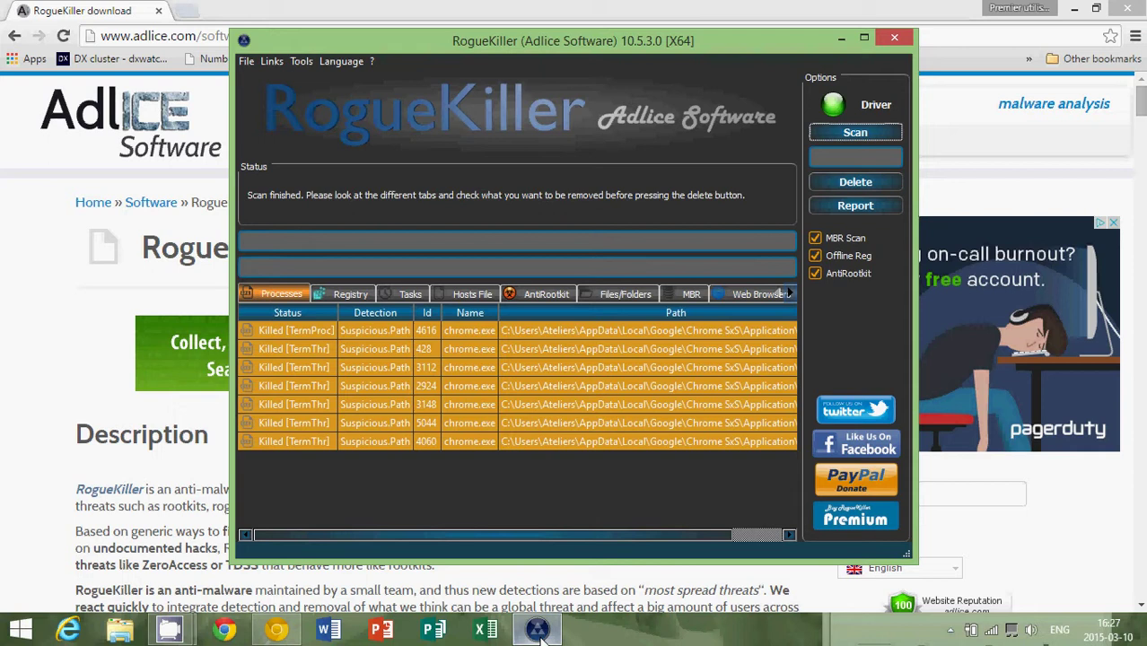
Bring Chrome forward and scroll the adlice page down to the FossHub, Cloud, Local and Old GUI mirrors.
left_click(568, 17)
key("ctrl+l")
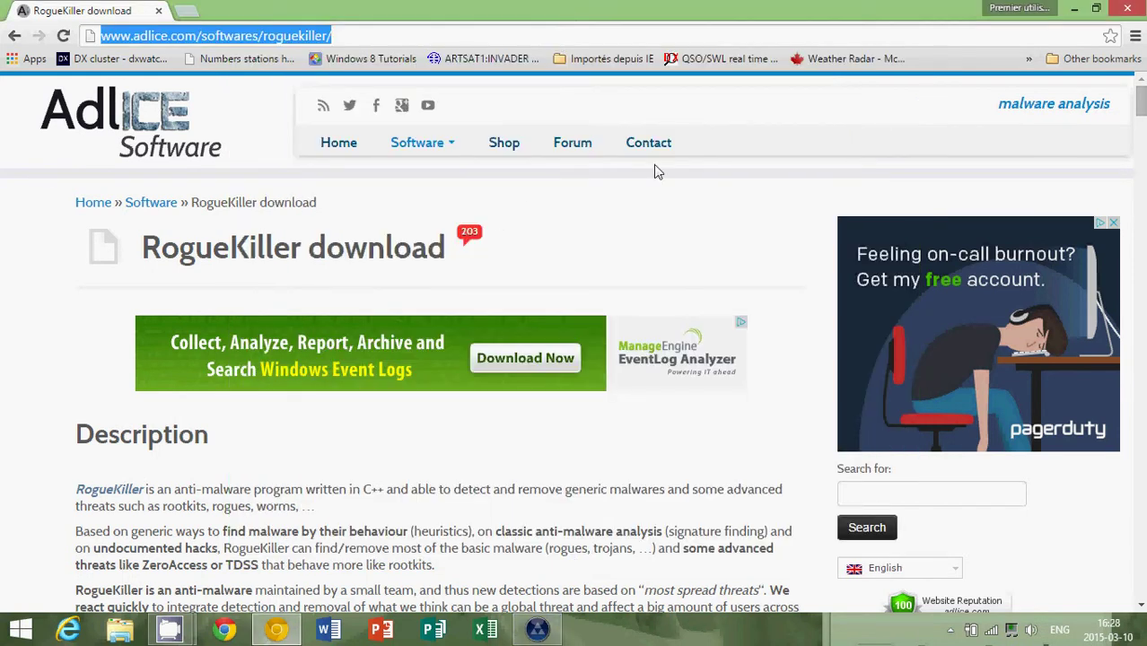
scroll(784, 236, "down", 8)
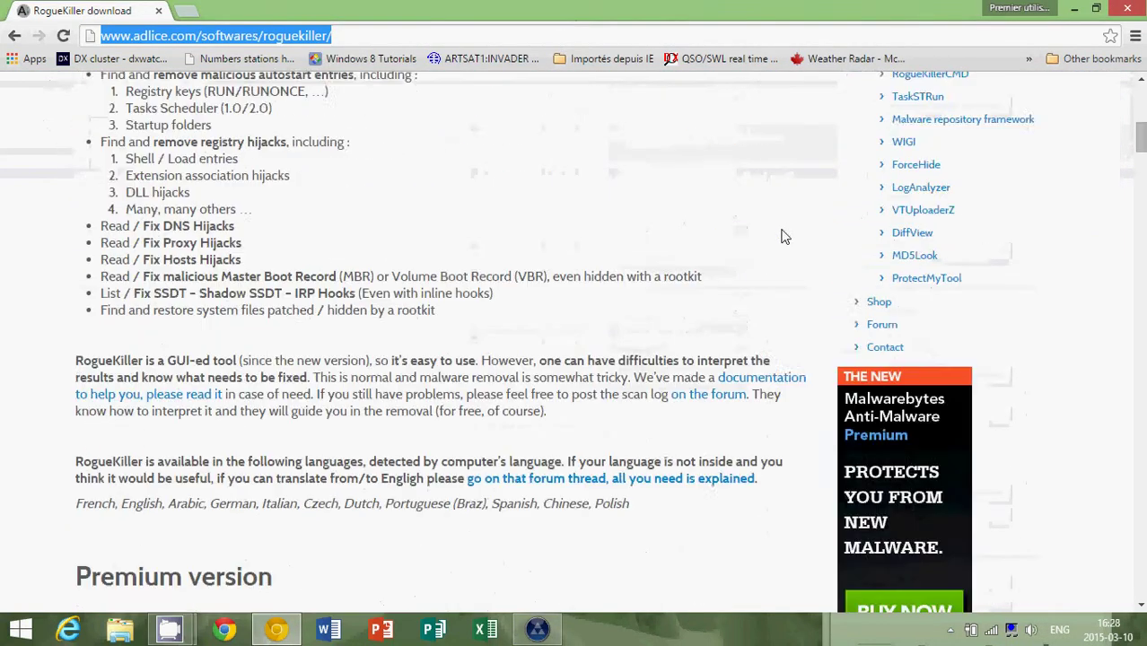
scroll(784, 236, "down", 7)
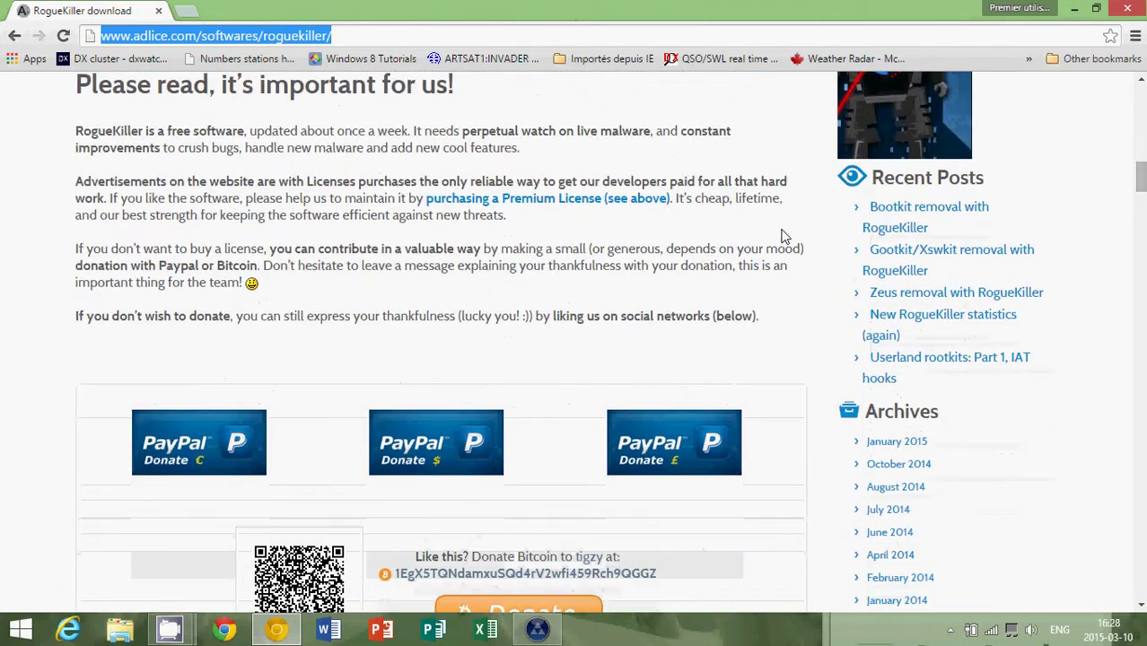
scroll(780, 236, "down", 2)
scroll(609, 212, "down", 3)
scroll(609, 213, "down", 5)
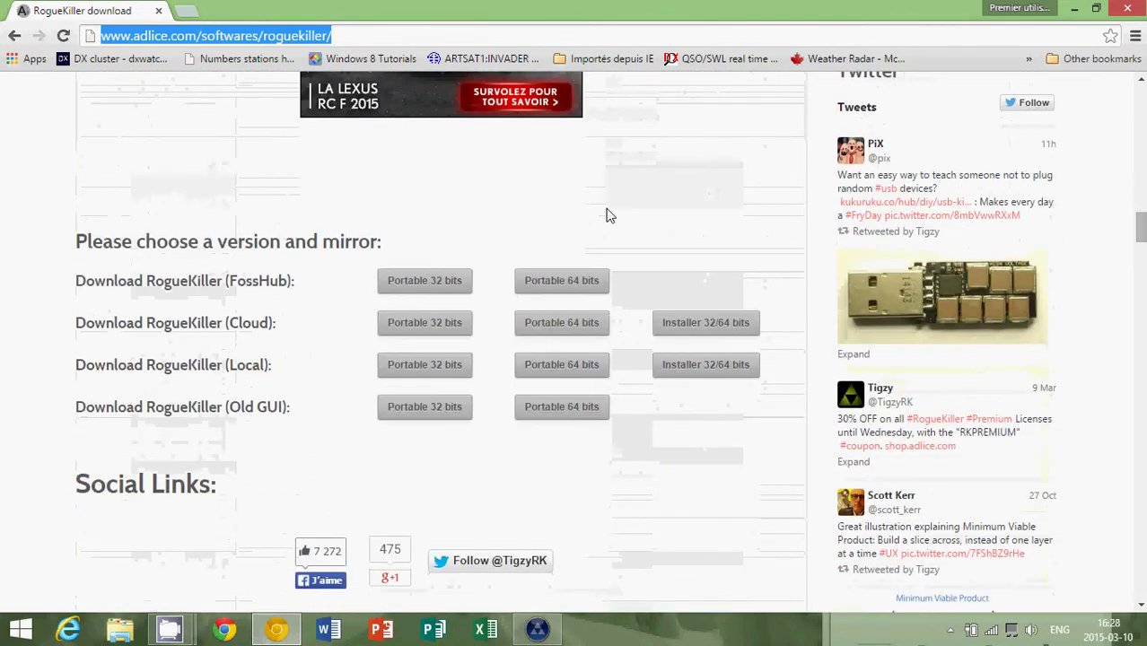
scroll(609, 170, "down", 1)
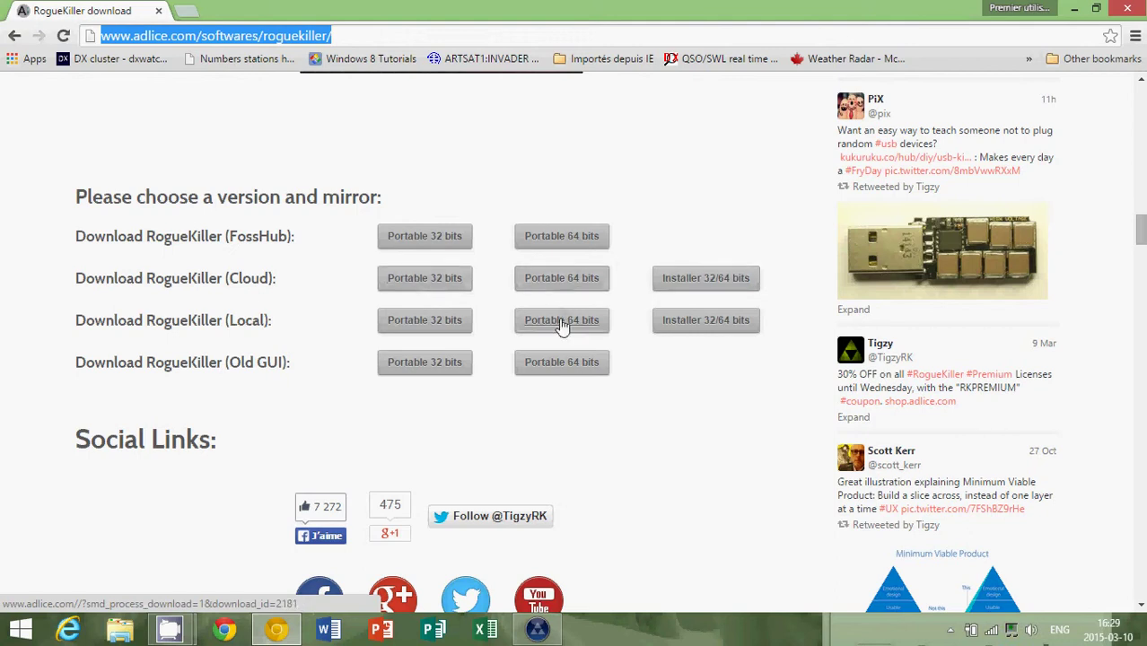
Download the Local 'Portable 64 bits' RogueKillerX64.exe and open the downloaded file.
left_click(562, 321)
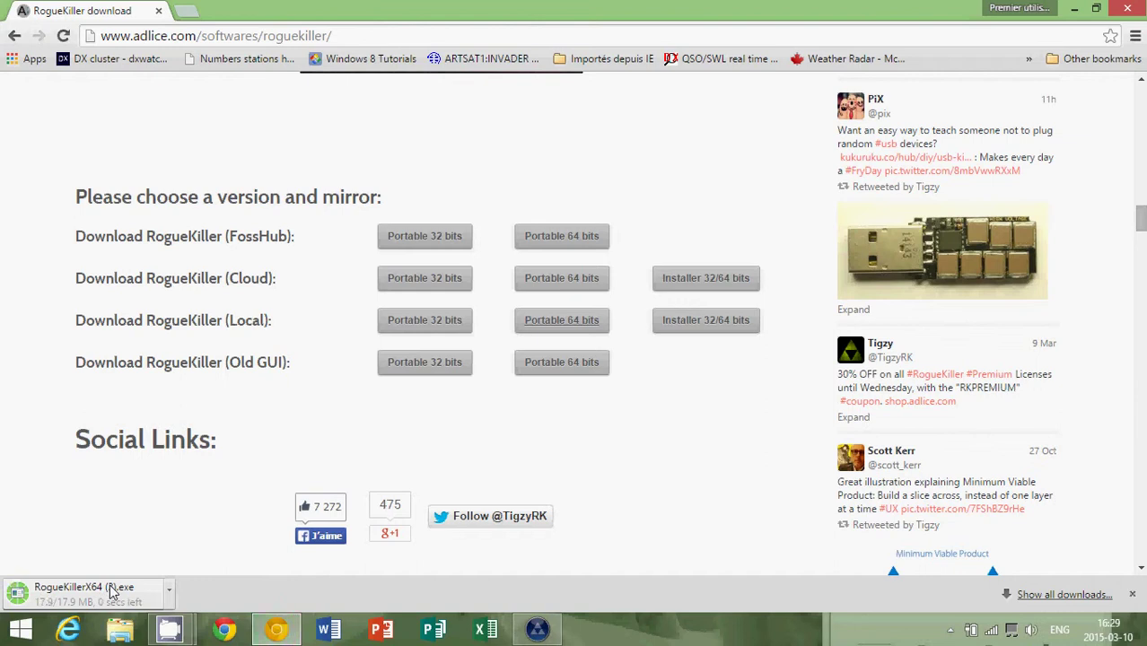
left_click(112, 590)
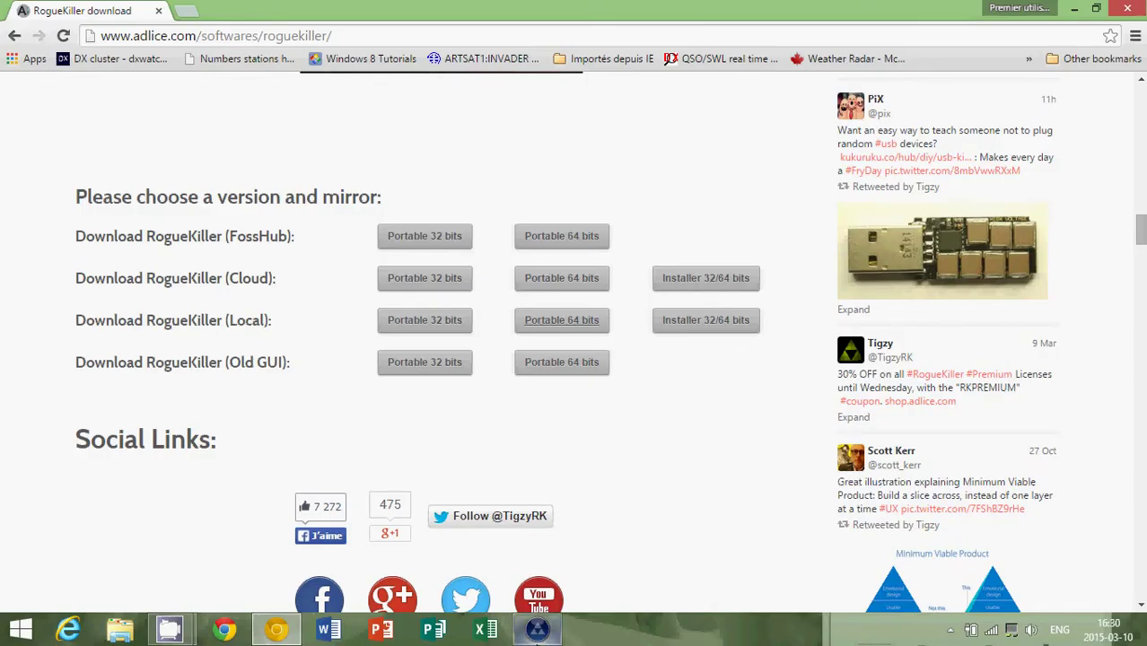
Restore the RogueKiller 10.5.3.0 window and maximize it to fill the screen.
left_click(537, 630)
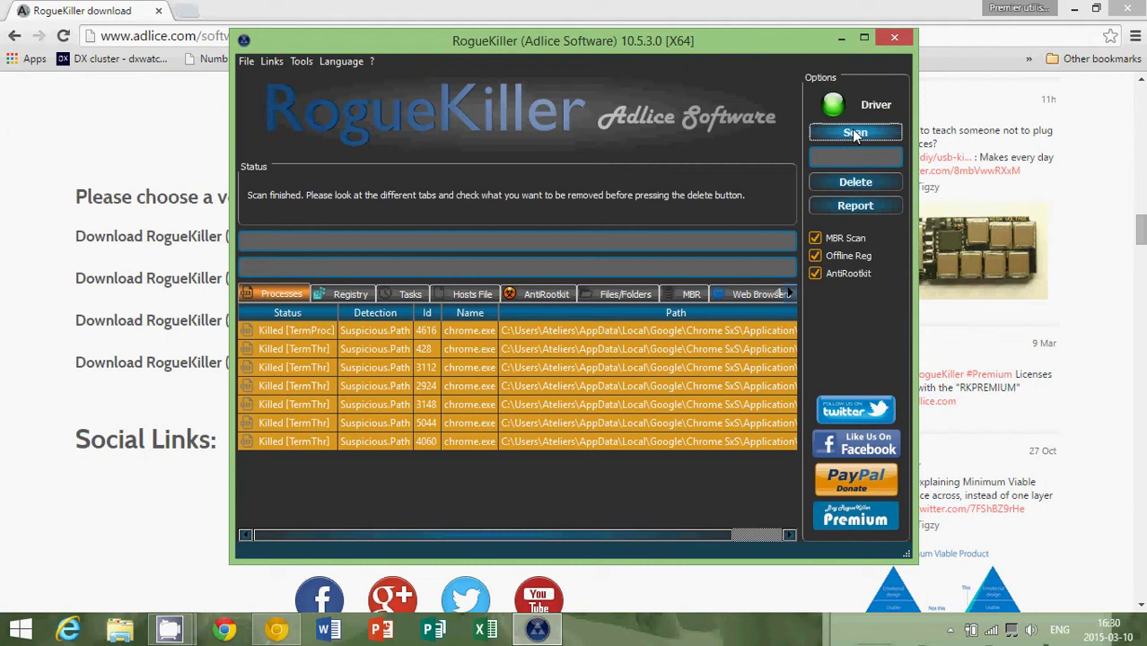
left_click(862, 37)
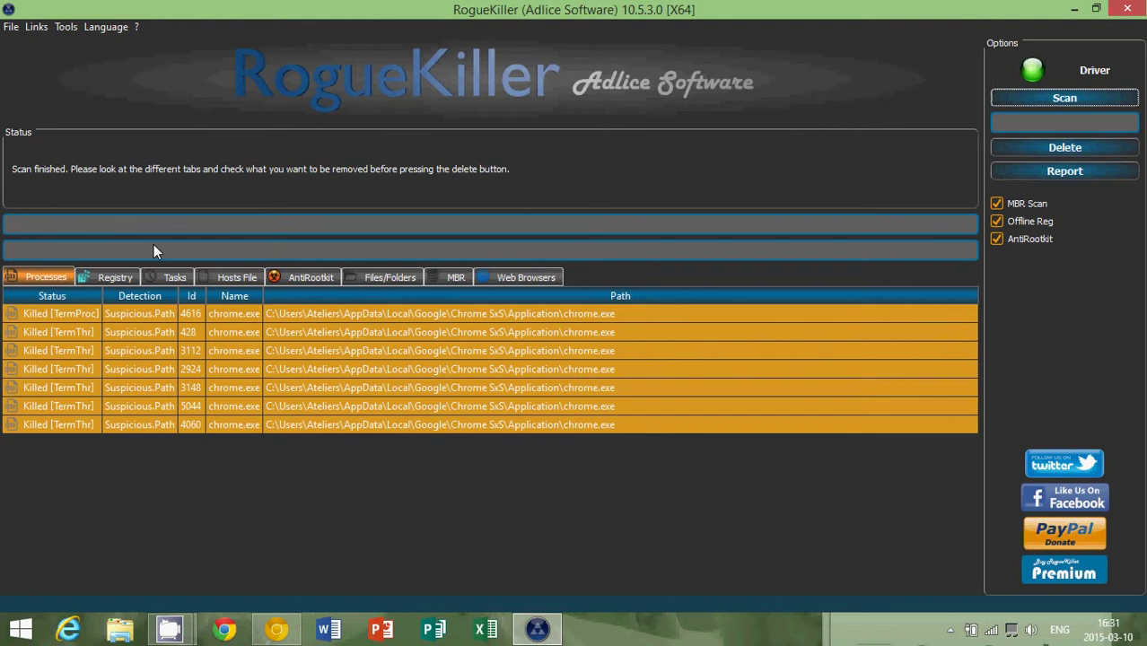
Review the Registry, scheduled tasks, Hosts file and AntiRootkit scan results.
left_click(114, 279)
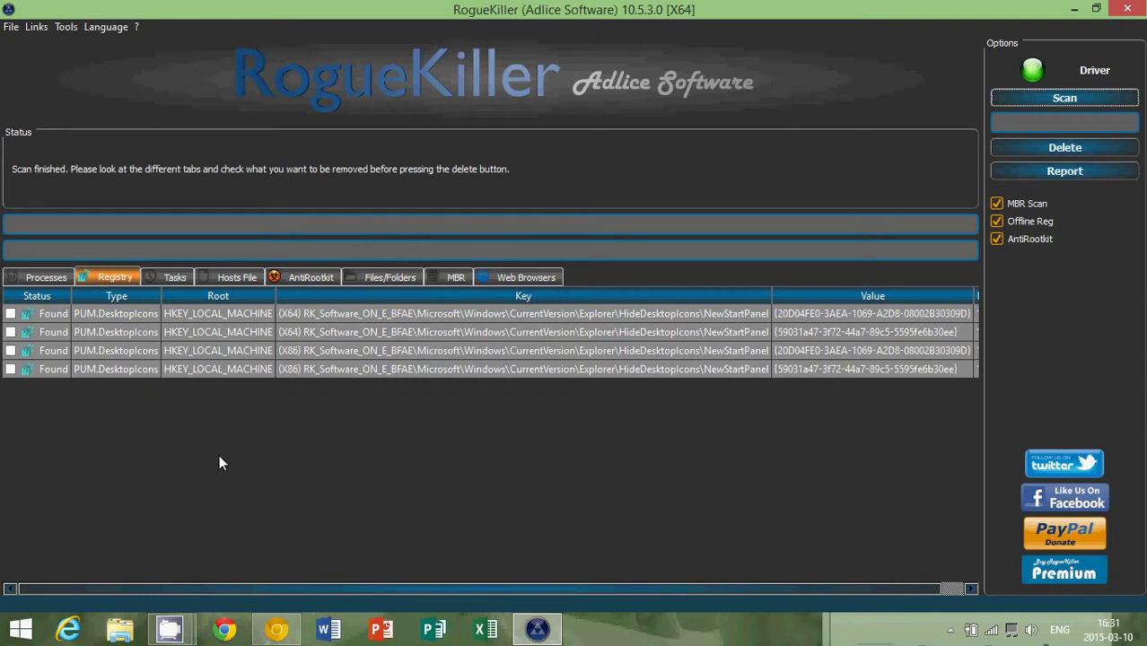
left_click(171, 278)
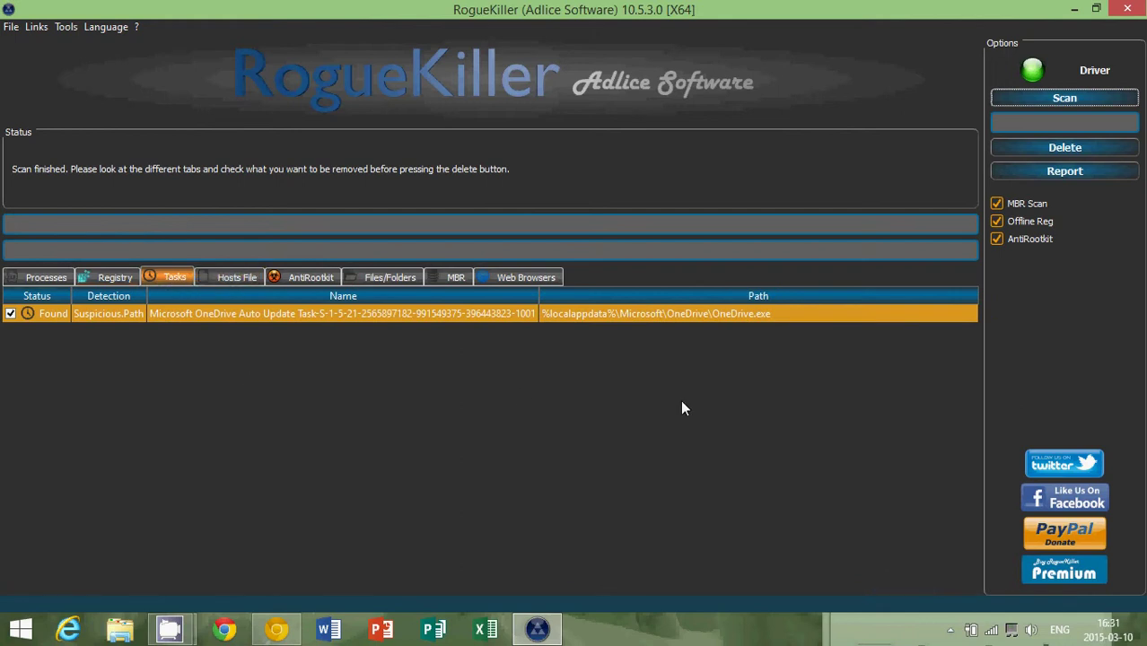
left_click(239, 281)
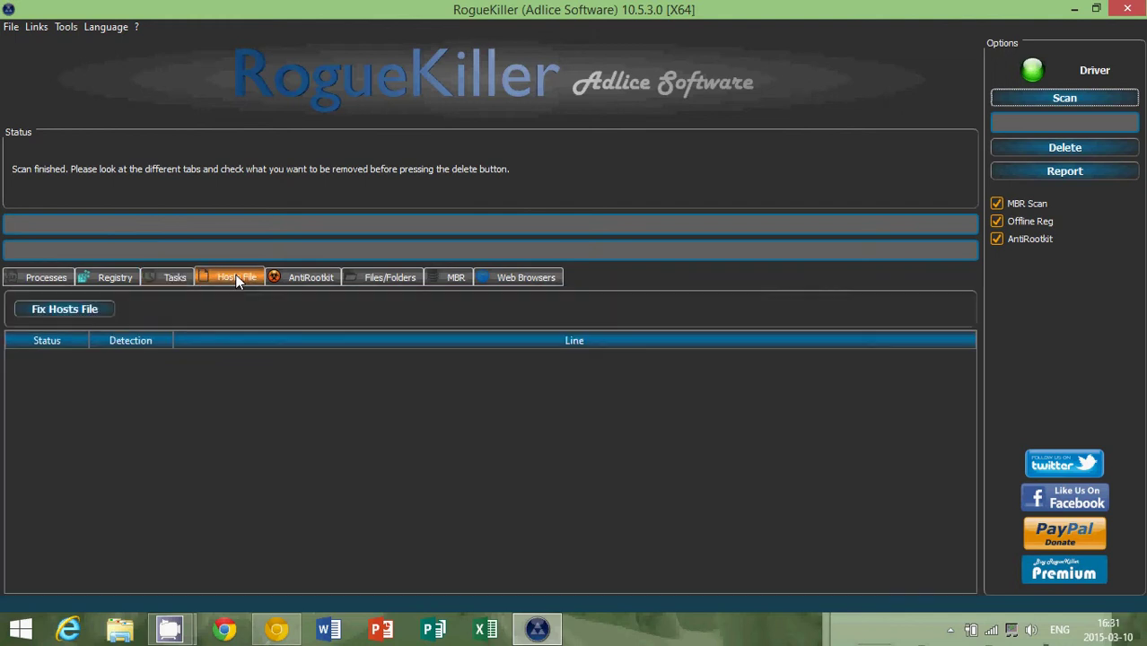
left_click(303, 280)
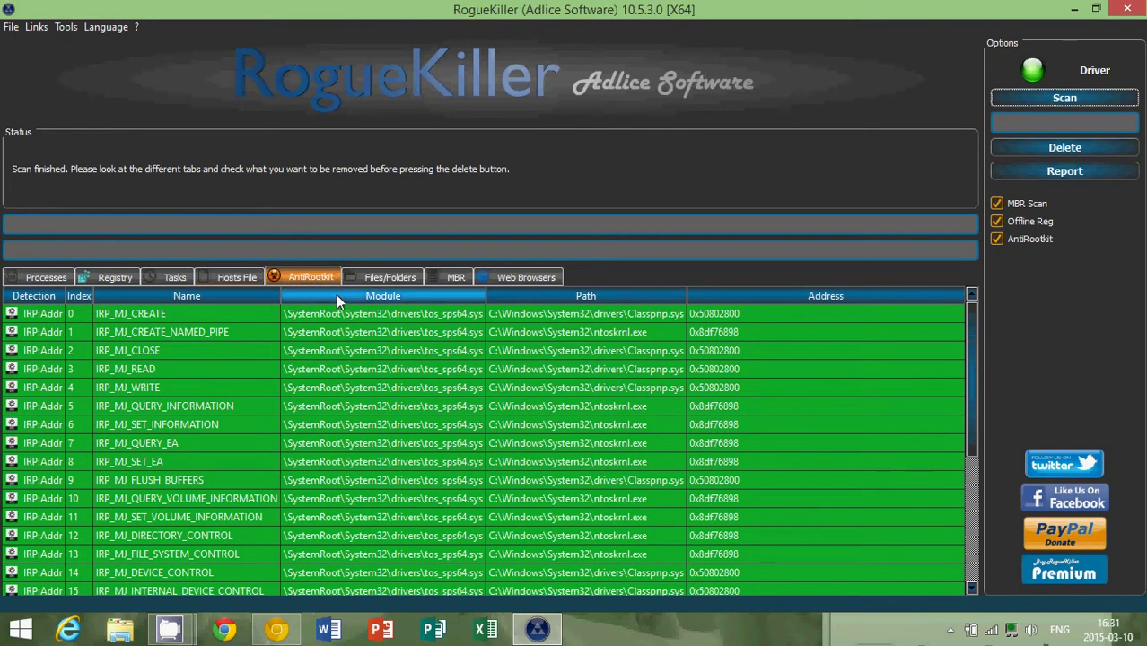
left_click(971, 514)
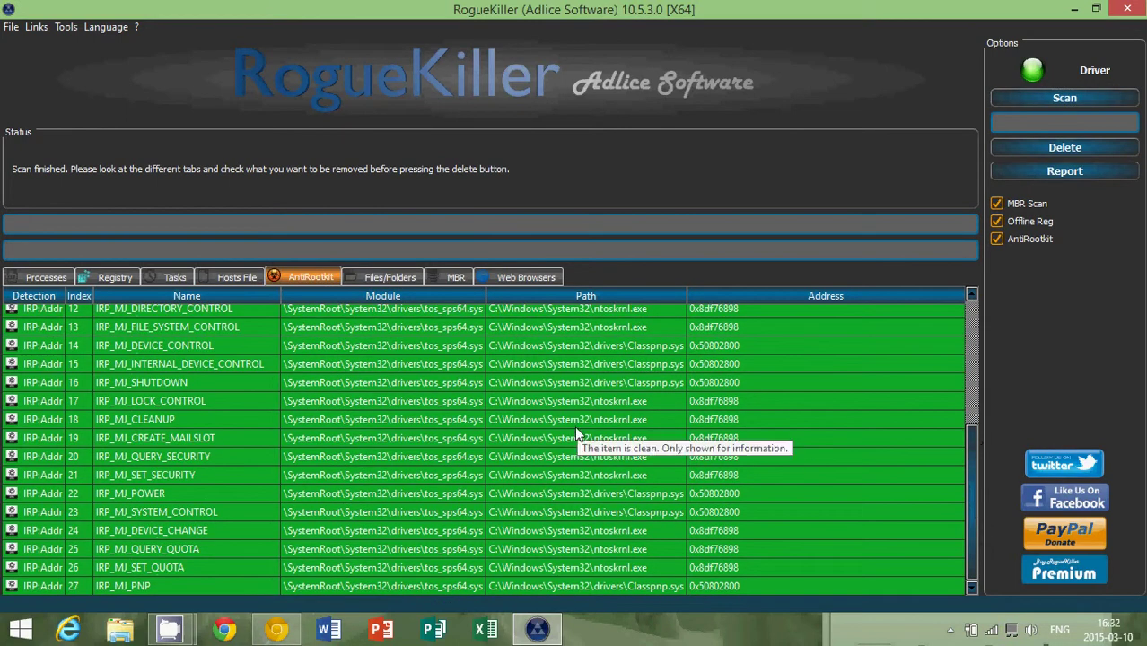
Check the empty Files/Folders and MBR results, ending on Web Browsers' Google Toolbar entry.
left_click(384, 276)
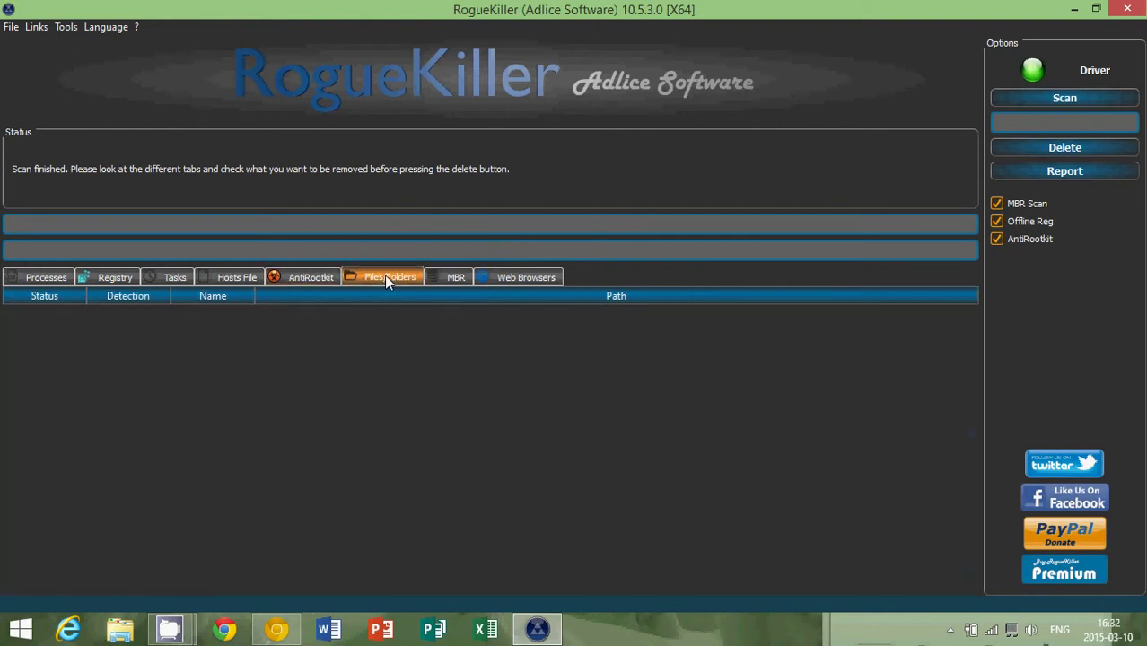
left_click(455, 277)
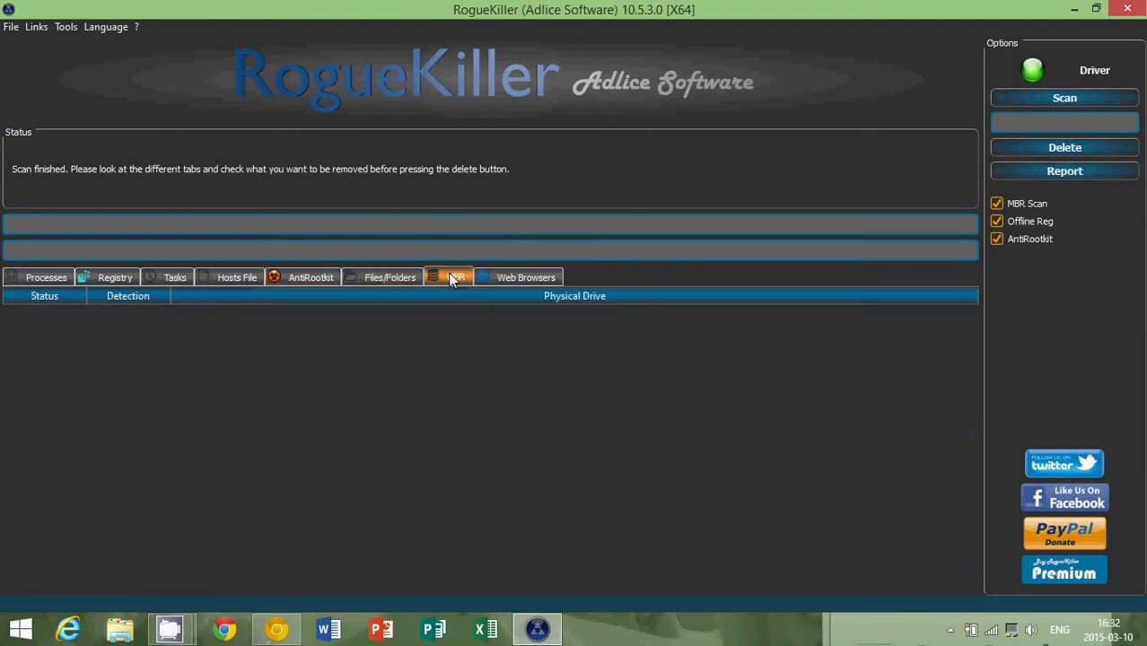
left_click(536, 277)
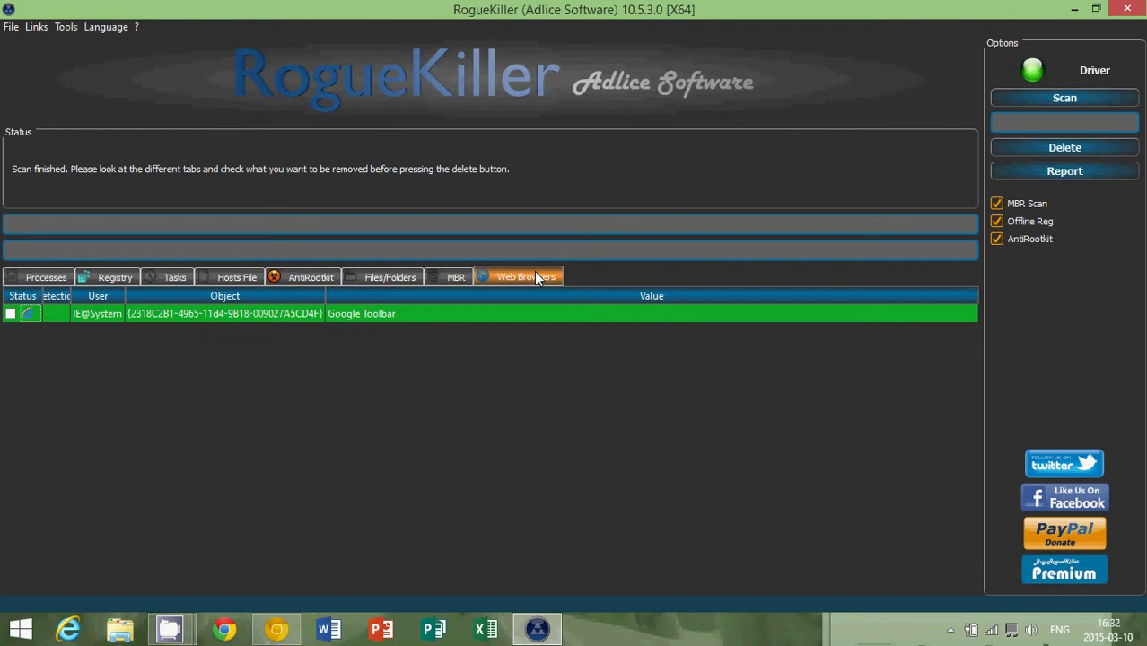
Show and dismiss the Windows charms clock, landing on the killed processes results.
key("super+c")
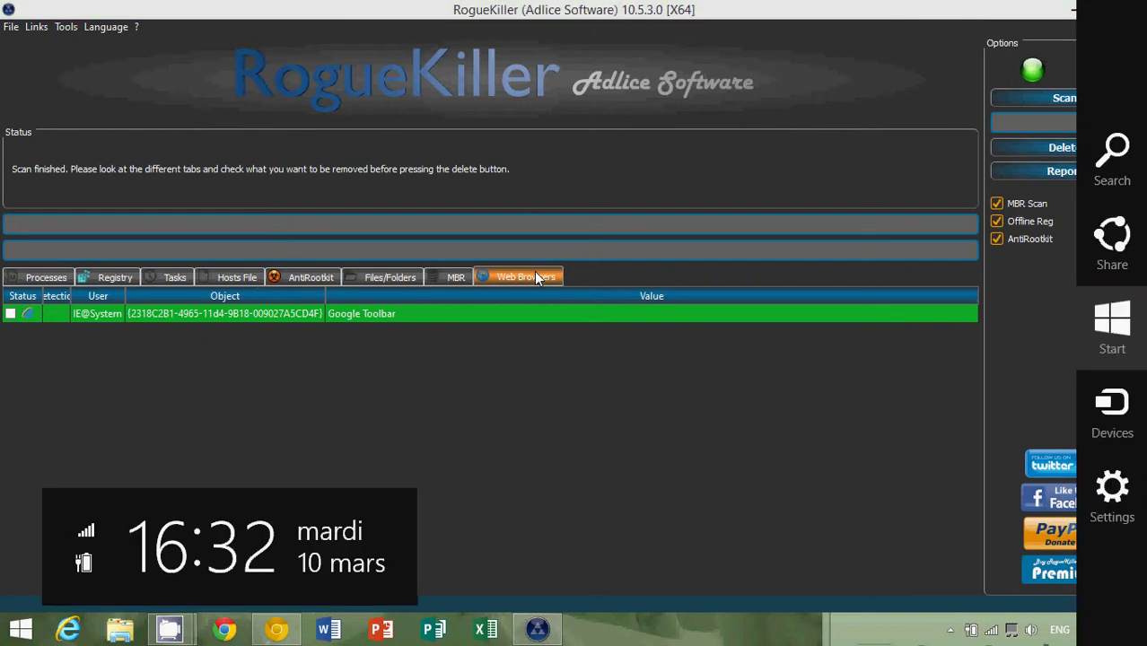
left_click(114, 386)
left_click(35, 277)
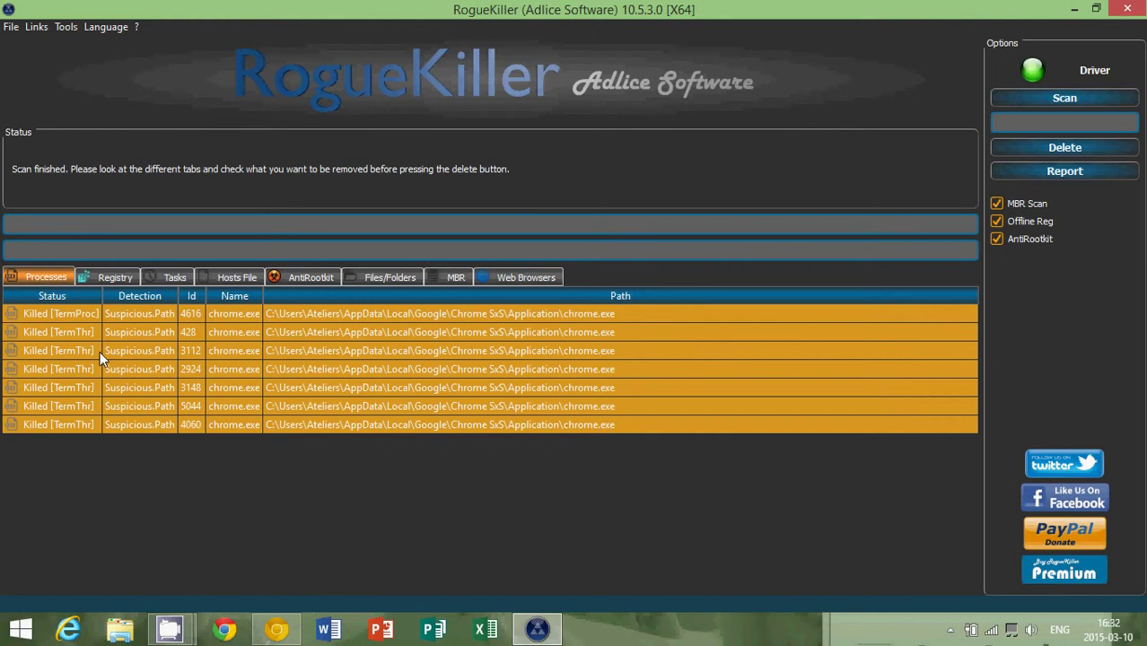
Tick all four PUM.DesktopIcons registry entries with Select All, then return to Processes.
left_click(116, 277)
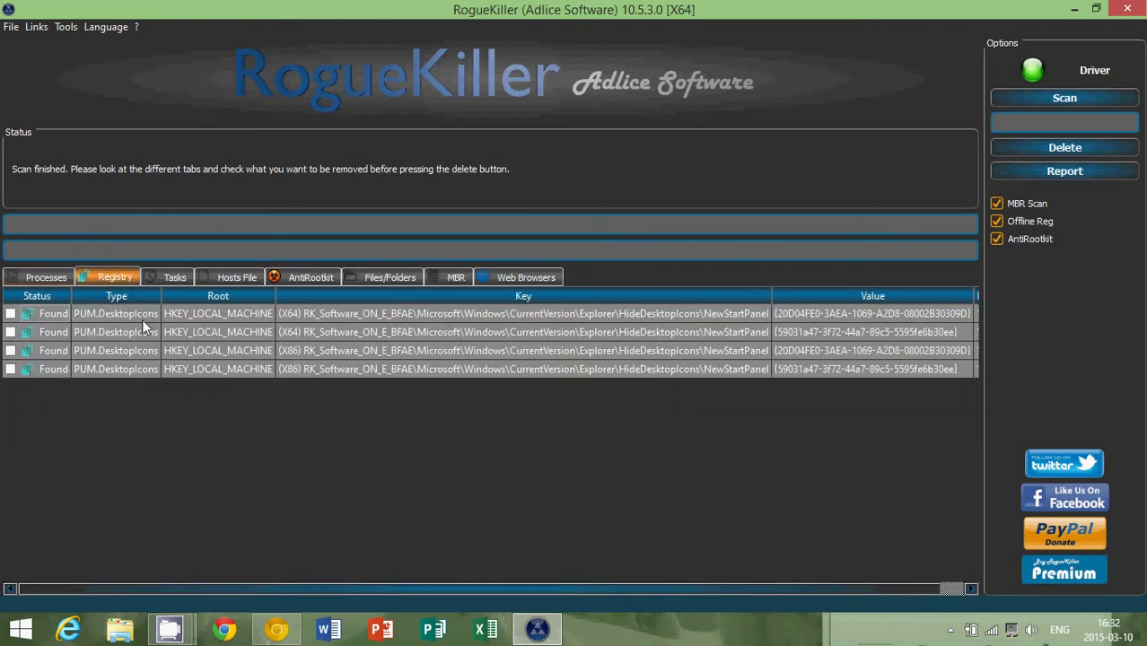
right_click(145, 332)
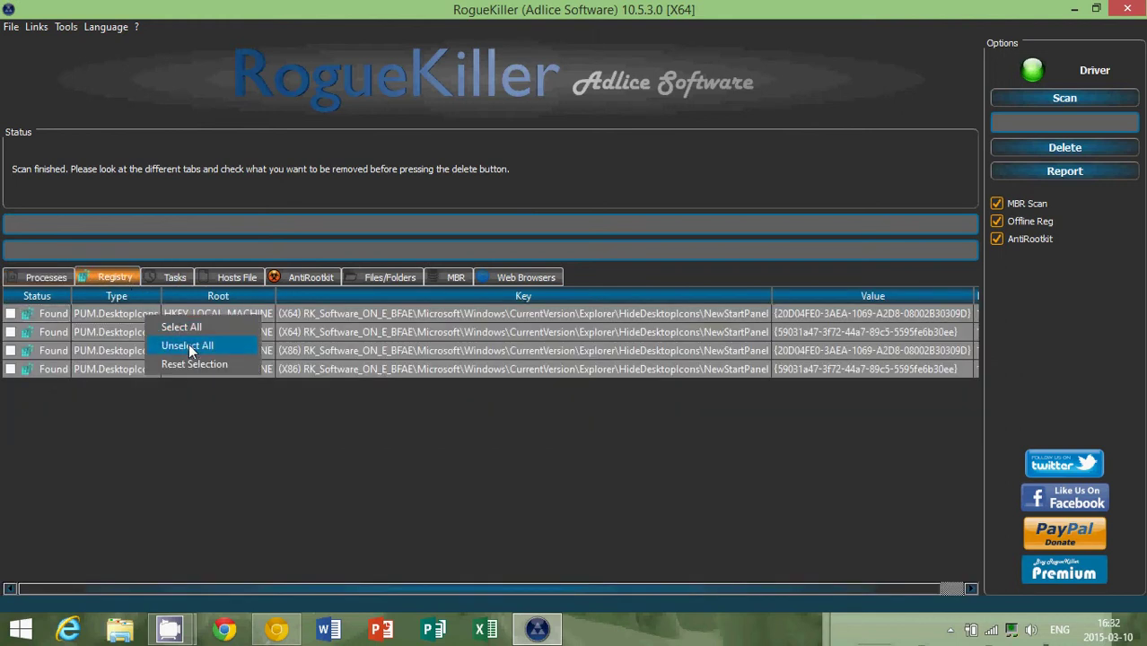
left_click(189, 328)
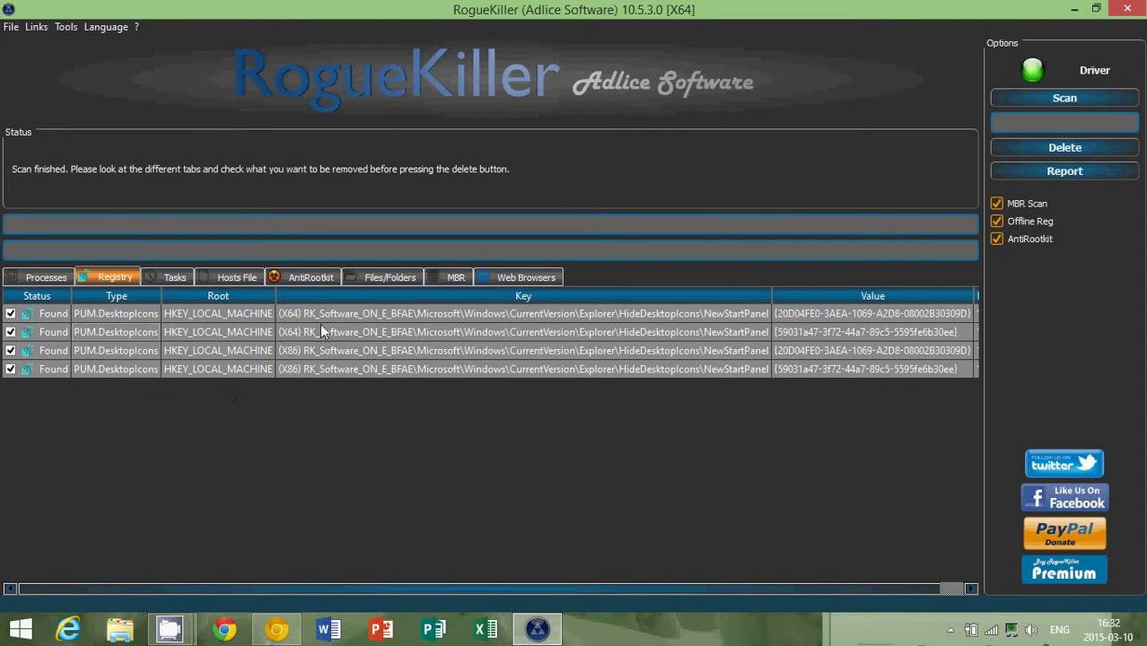
left_click(36, 280)
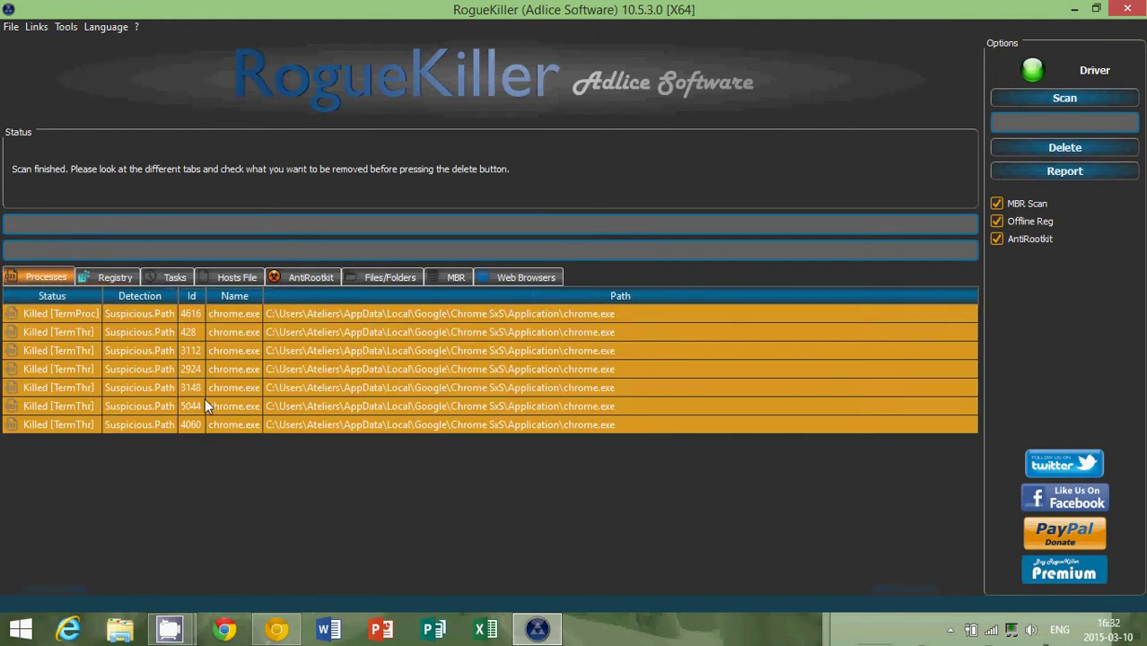
mouse_move(563, 314)
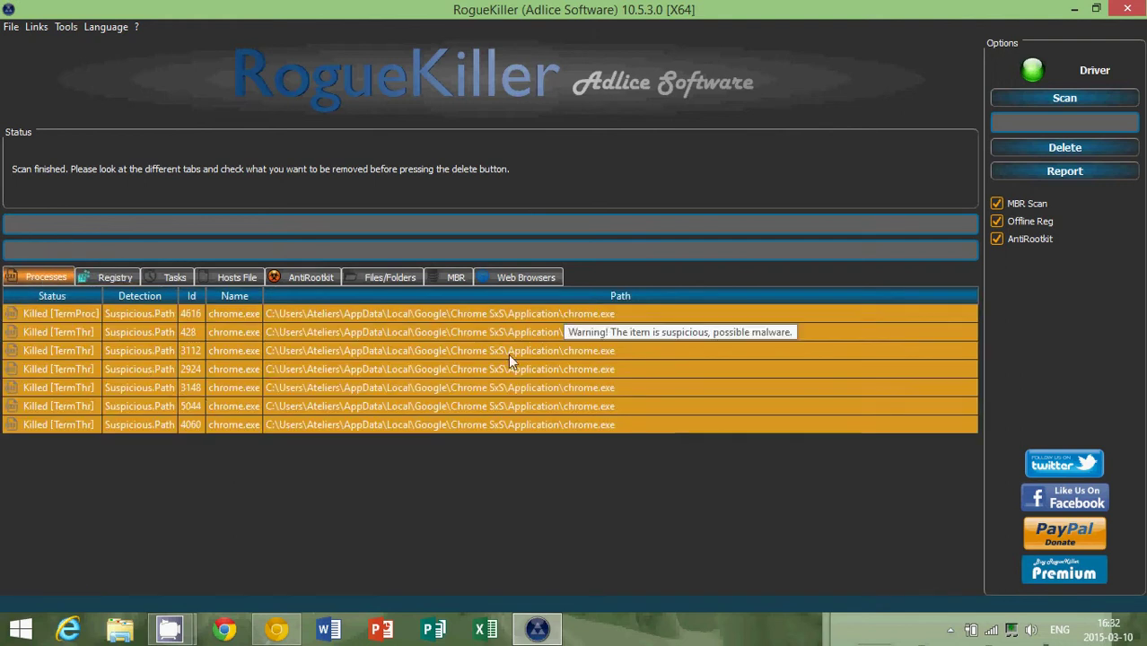
Delete all checked findings until the status reads 'Deletion finished'.
left_click(1029, 149)
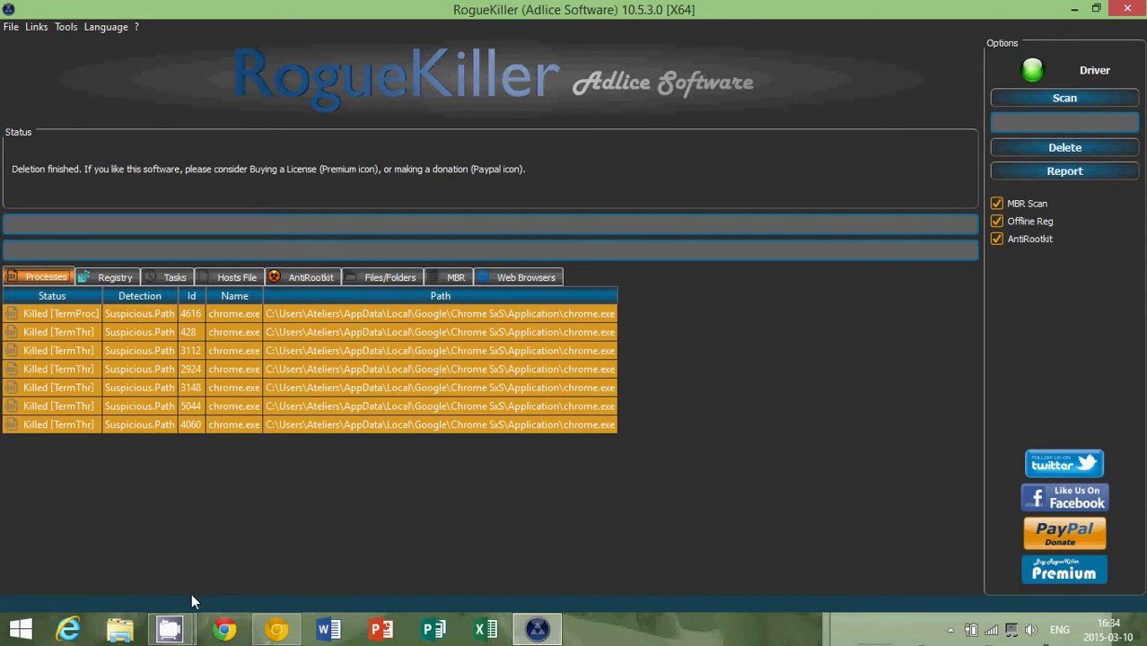
Restore the CamStudio recorder window from its taskbar thumbnail preview.
mouse_move(175, 636)
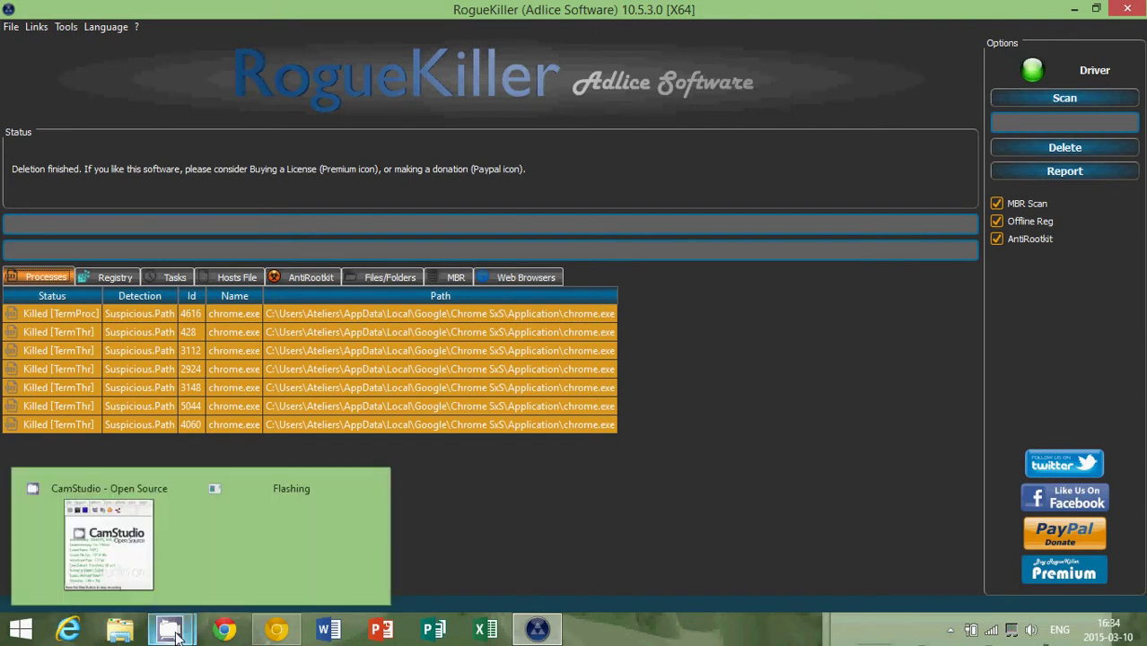
left_click(122, 535)
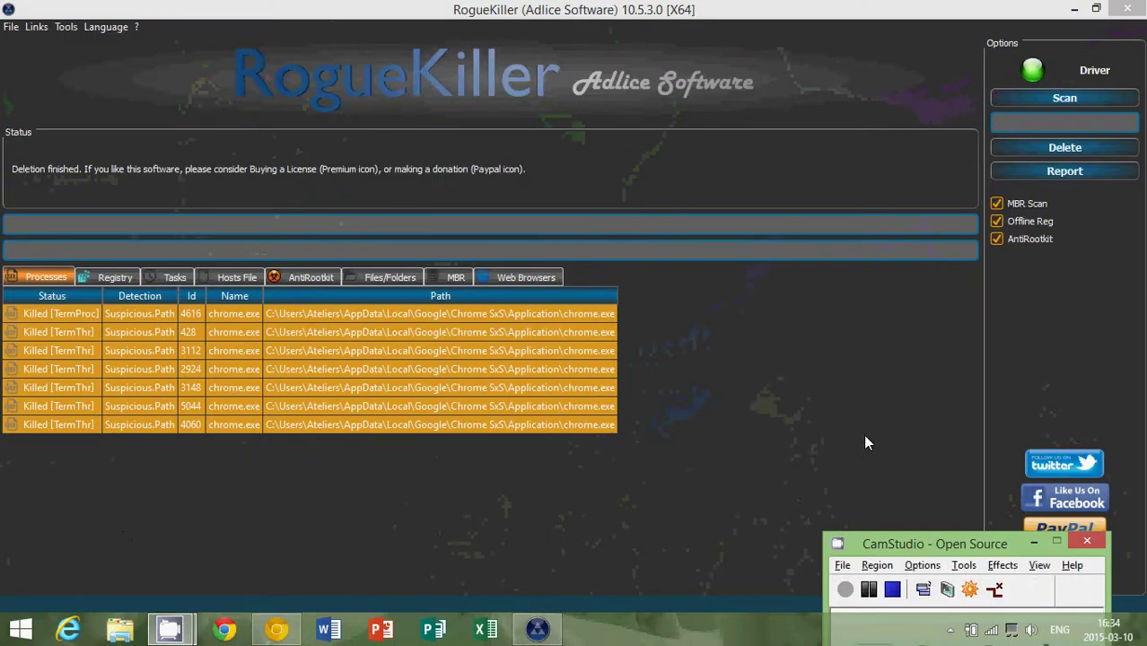